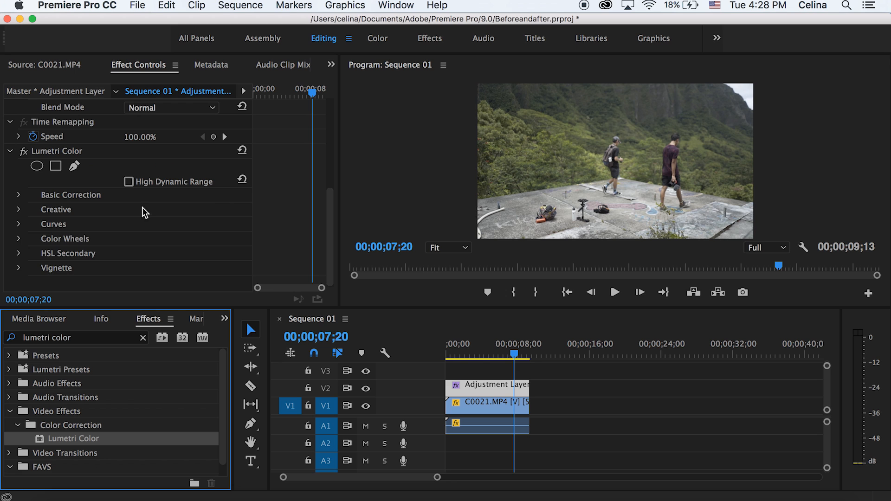
Apply the FVS_3 creative look in the adjustment layer's Lumetri Color effect.
{"action": "left_click", "coordinate": [19, 210]}
{"action": "scroll", "coordinate": [24, 259], "scroll_direction": "down", "scroll_amount": 2}
{"action": "left_click", "coordinate": [172, 194]}
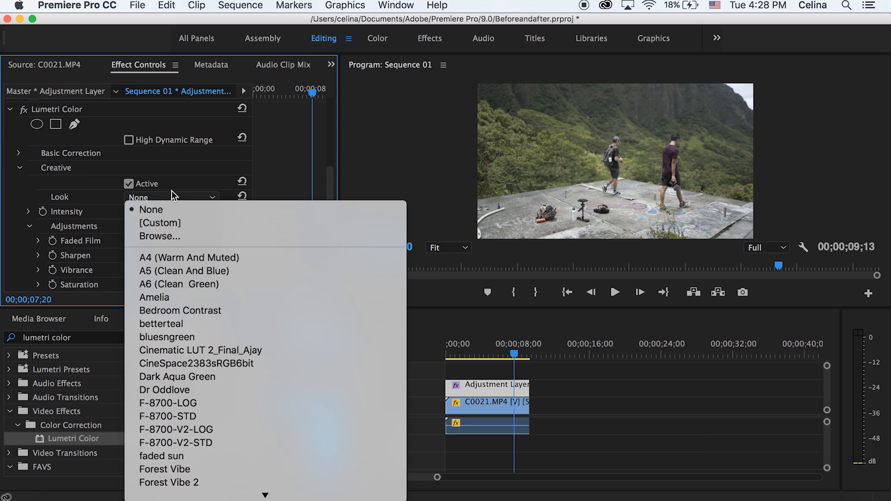
{"action": "scroll", "coordinate": [174, 432], "scroll_direction": "down", "scroll_amount": 5}
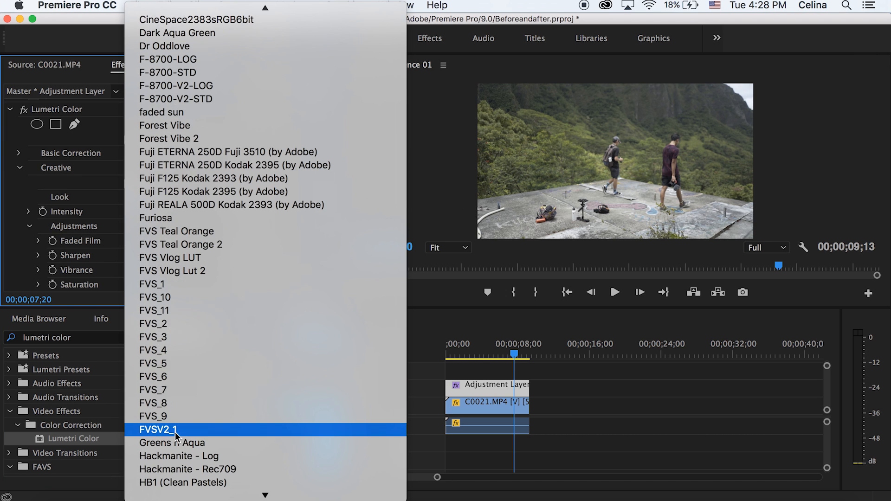
{"action": "left_click", "coordinate": [182, 324]}
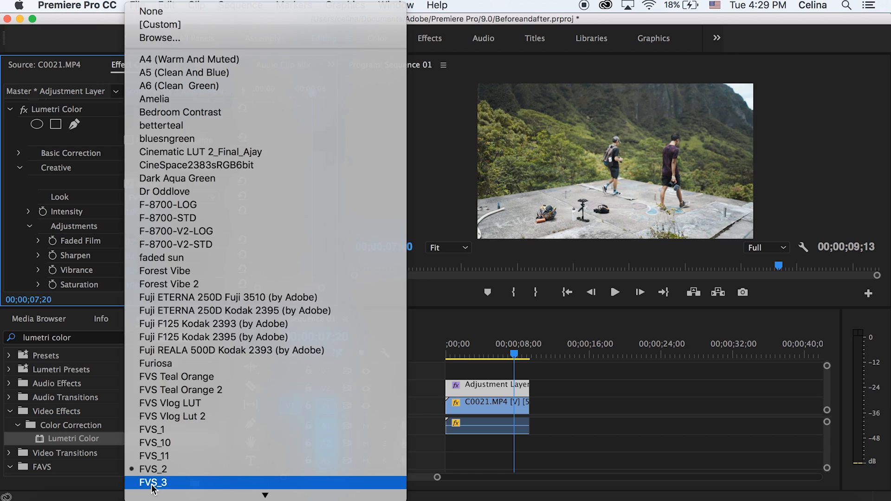
{"action": "left_click", "coordinate": [160, 485]}
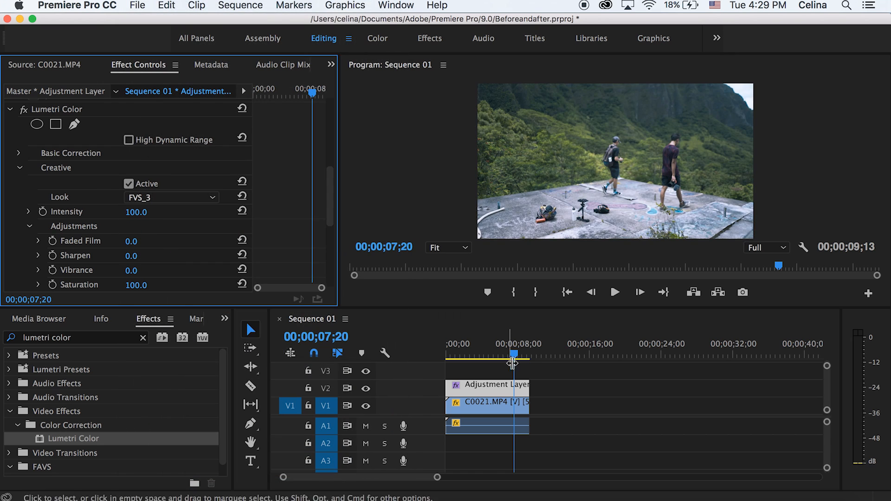
Play the graded clip from the sequence start, with the whole sequence fitted in the timeline.
{"action": "left_click_drag", "start_coordinate": [507, 354], "coordinate": [415, 350]}
{"action": "key", "text": "space"}
{"action": "key", "text": "backslash"}
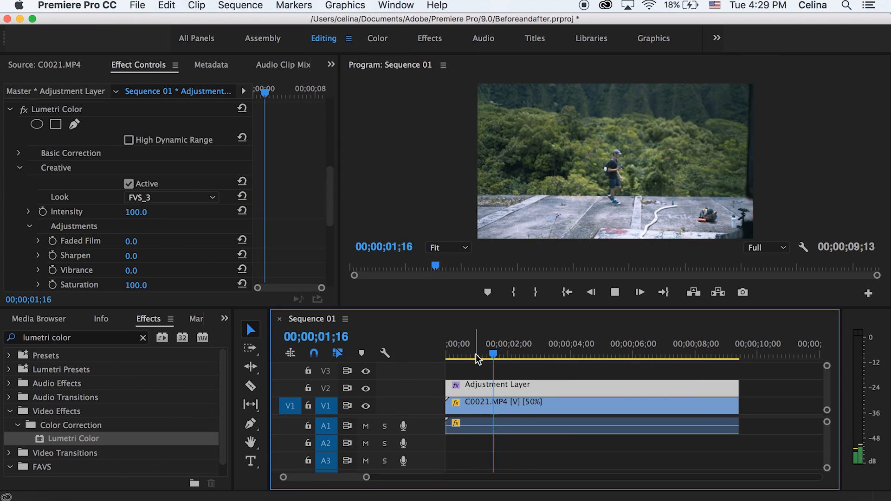
{"action": "key", "text": "space"}
Trim about 10 frames off the start of C0021.MP4 and shorten the adjustment layer to match the clip's length.
{"action": "left_click_drag", "start_coordinate": [445, 411], "coordinate": [470, 404]}
{"action": "left_click_drag", "start_coordinate": [501, 405], "coordinate": [489, 405]}
{"action": "left_click_drag", "start_coordinate": [489, 354], "coordinate": [465, 354]}
{"action": "left_click_drag", "start_coordinate": [749, 388], "coordinate": [740, 387]}
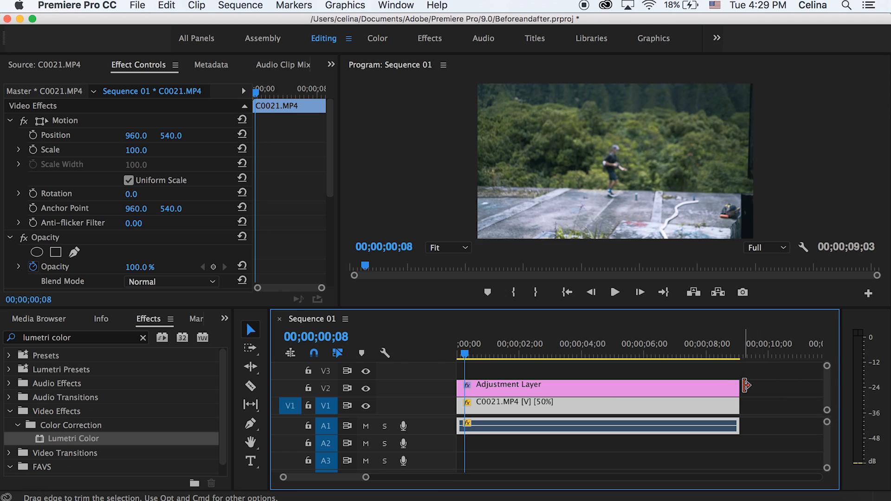
{"action": "key", "text": "space"}
At the sequence start, add an ellipse mask to the adjustment layer's Lumetri Color with feather 148 and expansion -401.
{"action": "left_click", "coordinate": [456, 351]}
{"action": "left_click", "coordinate": [486, 392]}
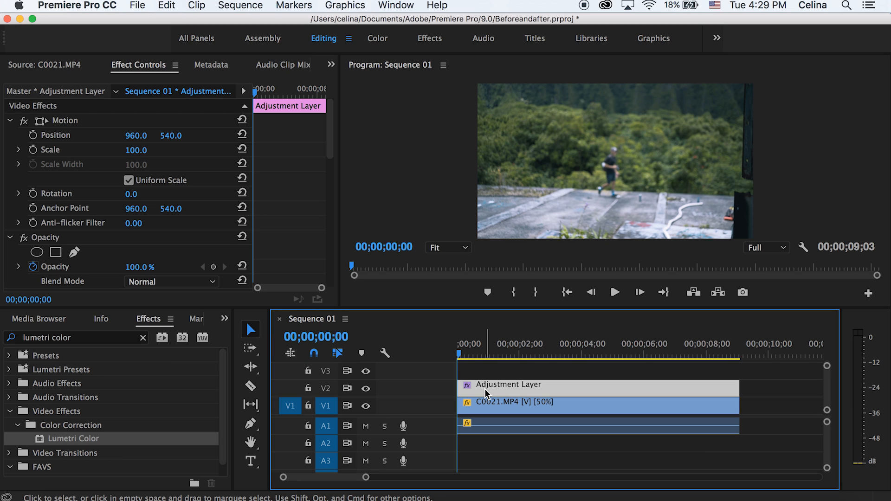
{"action": "scroll", "coordinate": [268, 234], "scroll_direction": "down", "scroll_amount": 5}
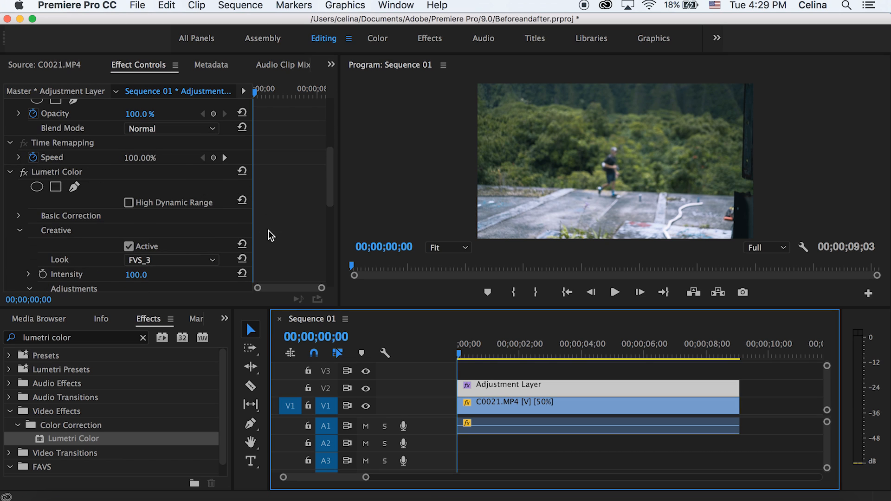
{"action": "left_click", "coordinate": [37, 188]}
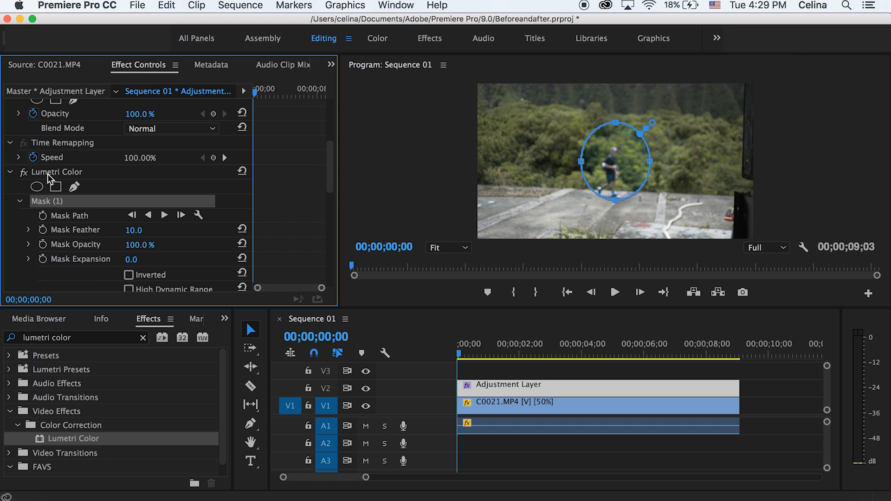
{"action": "left_click_drag", "start_coordinate": [133, 230], "coordinate": [184, 231]}
{"action": "mouse_move", "coordinate": [128, 259]}
{"action": "left_mouse_down"}
{"action": "mouse_move", "coordinate": [65, 259]}
{"action": "mouse_move", "coordinate": [134, 258]}
{"action": "left_mouse_up"}
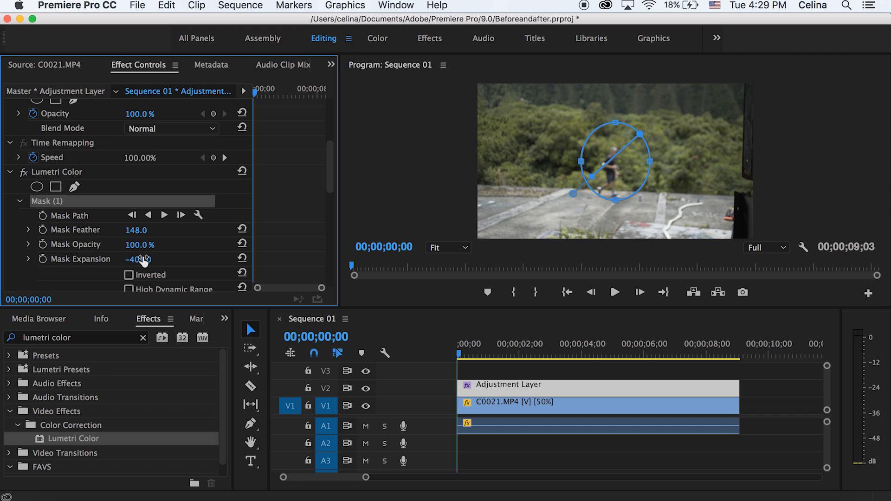
Animate the Mask Expansion from -401 at the clip start to 1000, with the second keyframe placed near 00;00;03;22.
{"action": "left_click", "coordinate": [43, 259]}
{"action": "left_click_drag", "start_coordinate": [260, 92], "coordinate": [271, 92]}
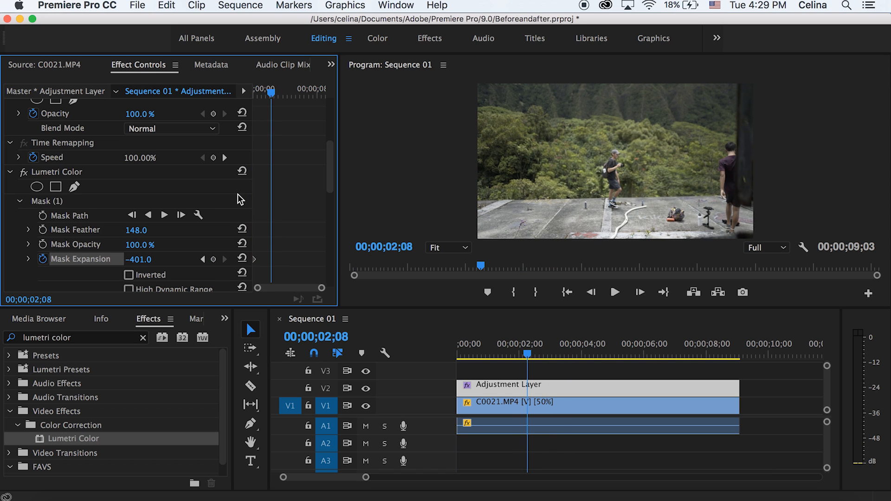
{"action": "left_click", "coordinate": [242, 258]}
{"action": "left_click_drag", "start_coordinate": [131, 260], "coordinate": [596, 261]}
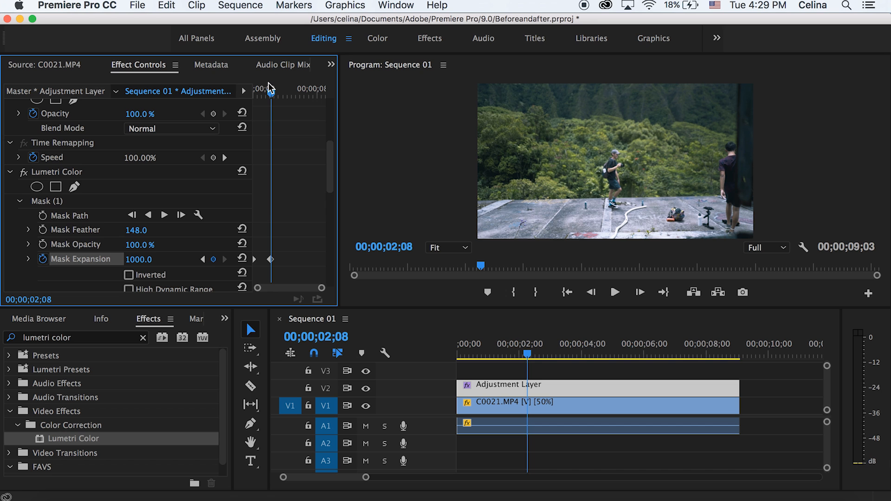
{"action": "mouse_move", "coordinate": [270, 90]}
{"action": "left_mouse_down"}
{"action": "mouse_move", "coordinate": [253, 91]}
{"action": "mouse_move", "coordinate": [298, 84]}
{"action": "mouse_move", "coordinate": [257, 93]}
{"action": "mouse_move", "coordinate": [282, 93]}
{"action": "left_mouse_up"}
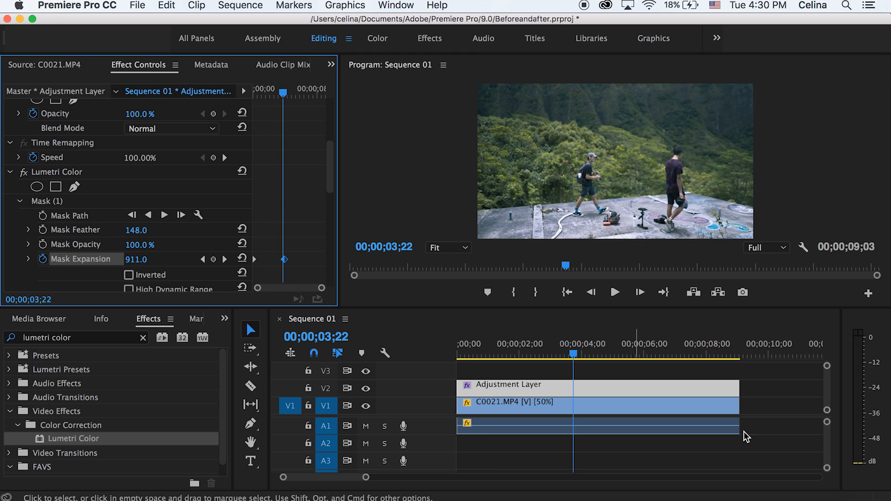
Place two spaced copies of the clip and its adjustment layer further along the timeline.
{"action": "left_click", "coordinate": [742, 433]}
{"action": "left_click", "coordinate": [496, 403]}
{"action": "key", "text": "minus"}
{"action": "key", "text": "minus"}
{"action": "key", "text": "minus"}
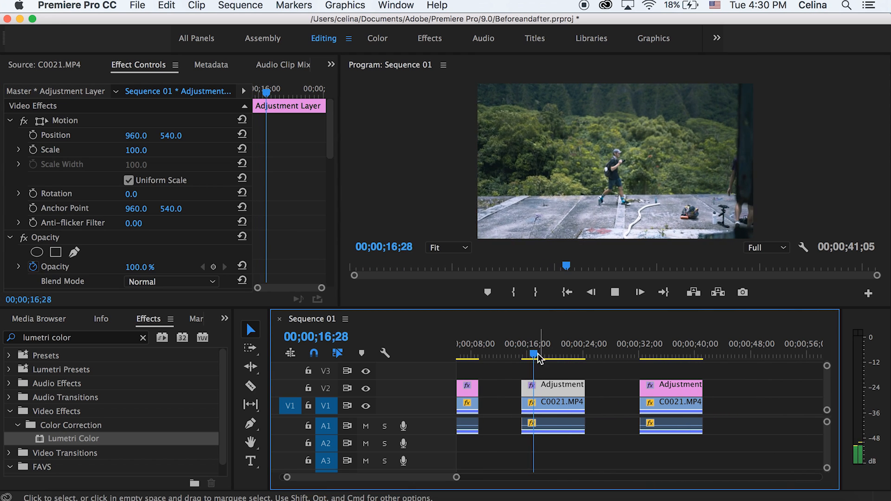
Keyframe the second adjustment layer's horizontal Position from 2909 at 00;00;15;15 to 960 at 00;00;19;04.
{"action": "left_click_drag", "start_coordinate": [537, 353], "coordinate": [525, 348]}
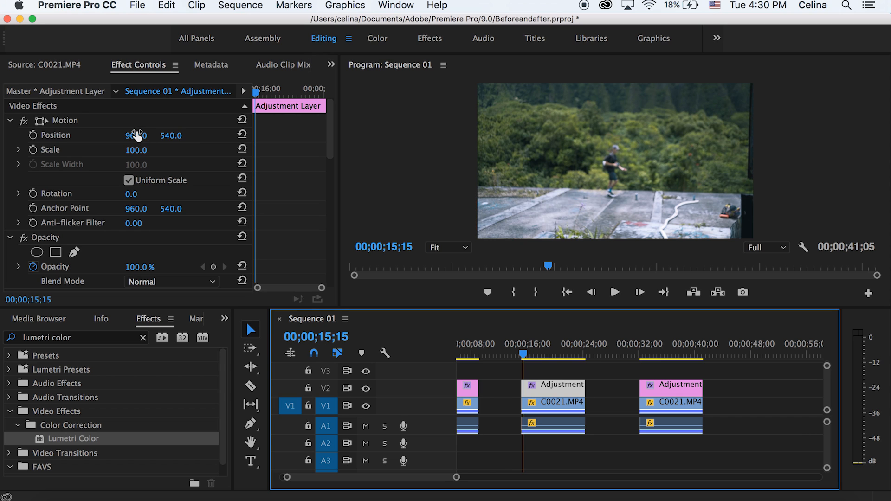
{"action": "left_click_drag", "start_coordinate": [126, 138], "coordinate": [631, 137]}
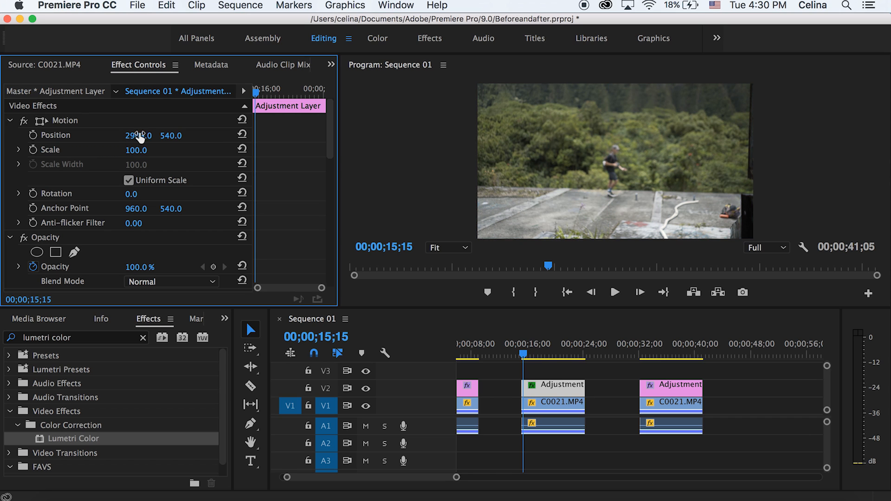
{"action": "left_click", "coordinate": [33, 135]}
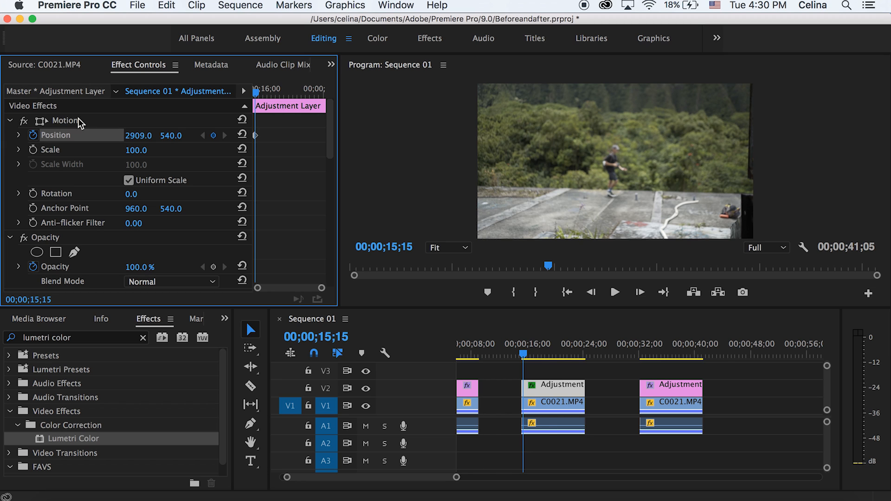
{"action": "left_click", "coordinate": [283, 89]}
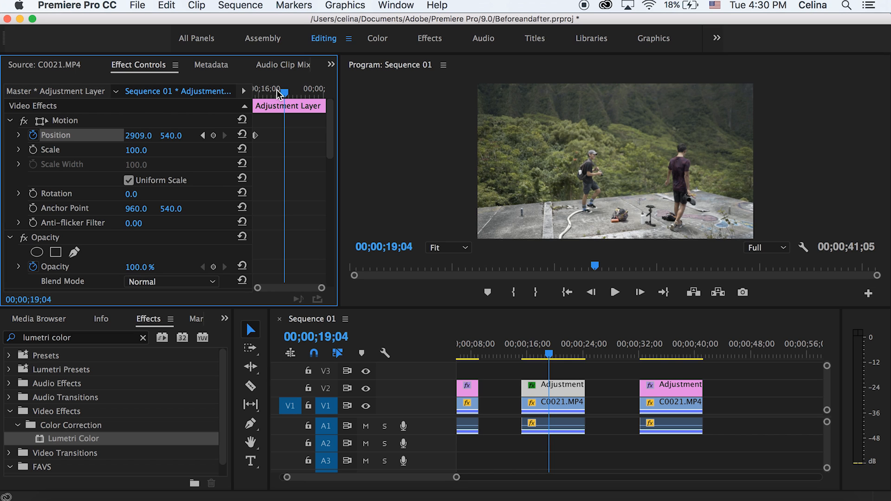
{"action": "left_click", "coordinate": [241, 134]}
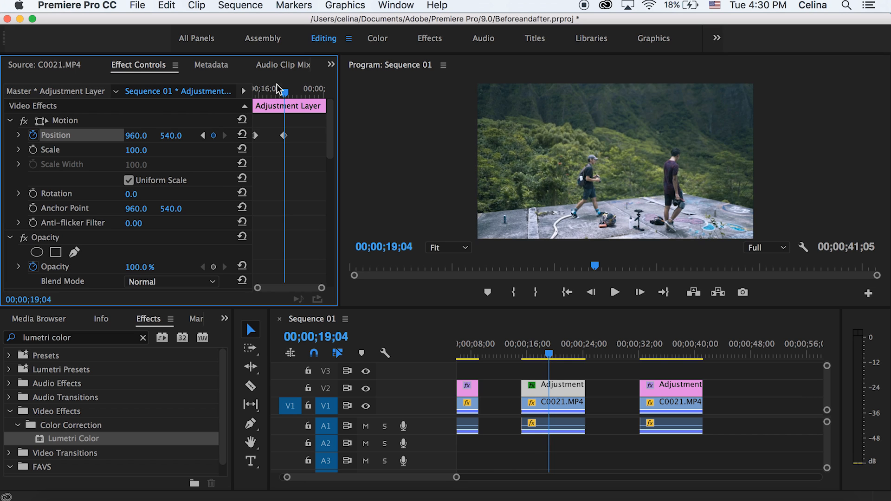
Play back the second clip to check the animated position transition, and save the project.
{"action": "left_click_drag", "start_coordinate": [280, 91], "coordinate": [234, 89]}
{"action": "key", "text": "space"}
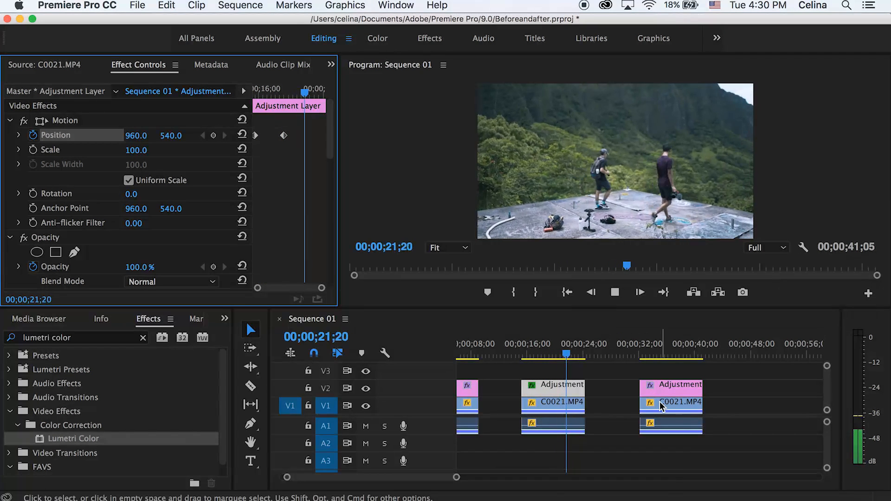
{"action": "key", "text": "space"}
{"action": "key", "text": "super+s"}
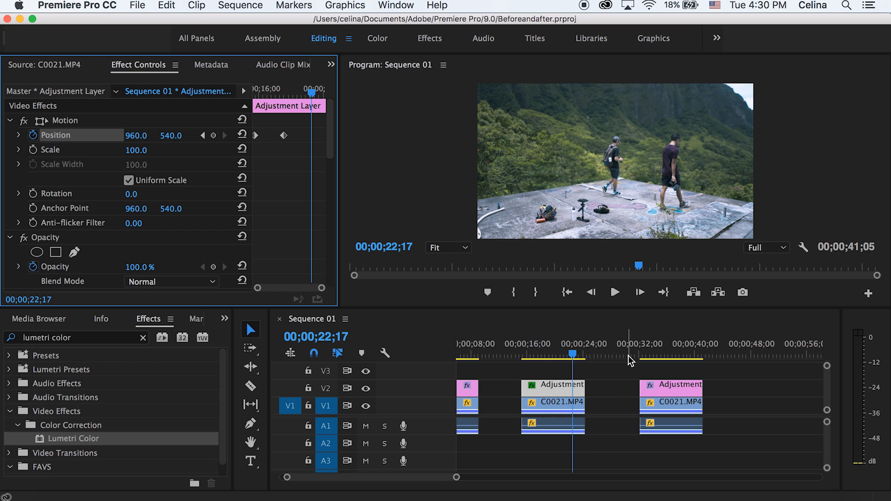
Keyframe the third adjustment layer's Opacity from 0% at the clip start to 100% at 00;00;34;04.
{"action": "key", "text": "space"}
{"action": "left_click_drag", "start_coordinate": [659, 348], "coordinate": [655, 348]}
{"action": "left_click", "coordinate": [658, 384]}
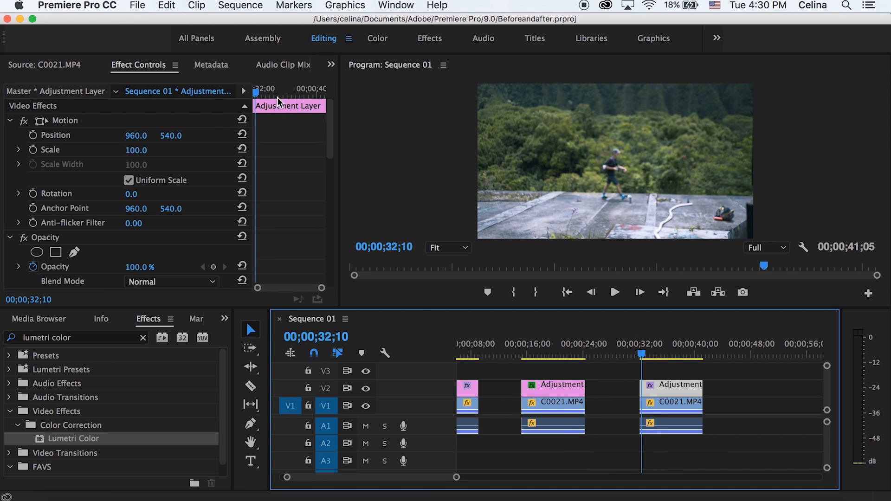
{"action": "left_click", "coordinate": [269, 93]}
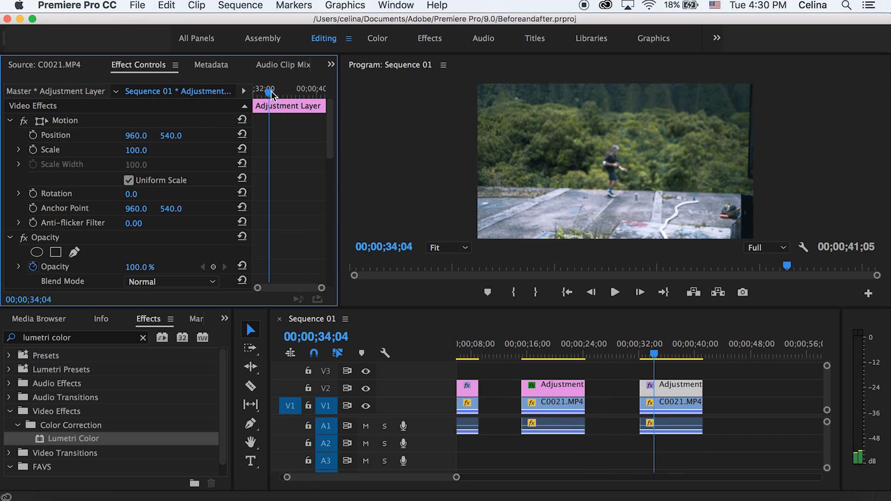
{"action": "left_click", "coordinate": [213, 267]}
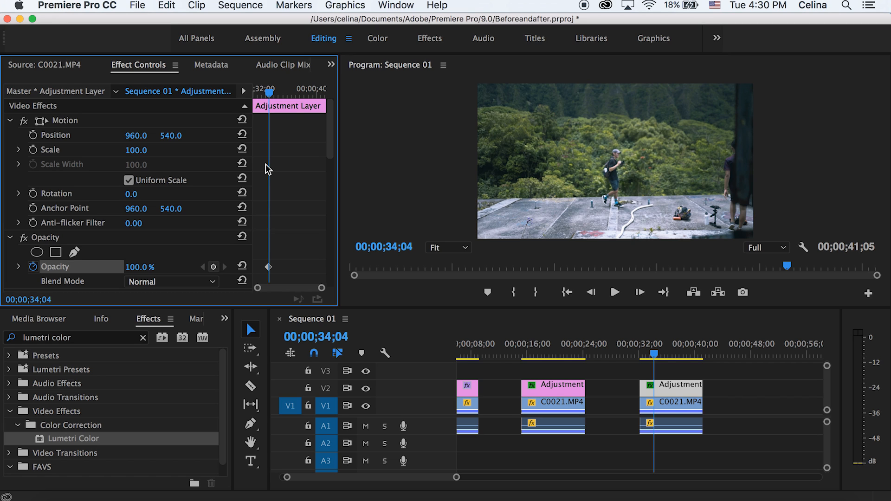
{"action": "left_click_drag", "start_coordinate": [281, 89], "coordinate": [245, 90]}
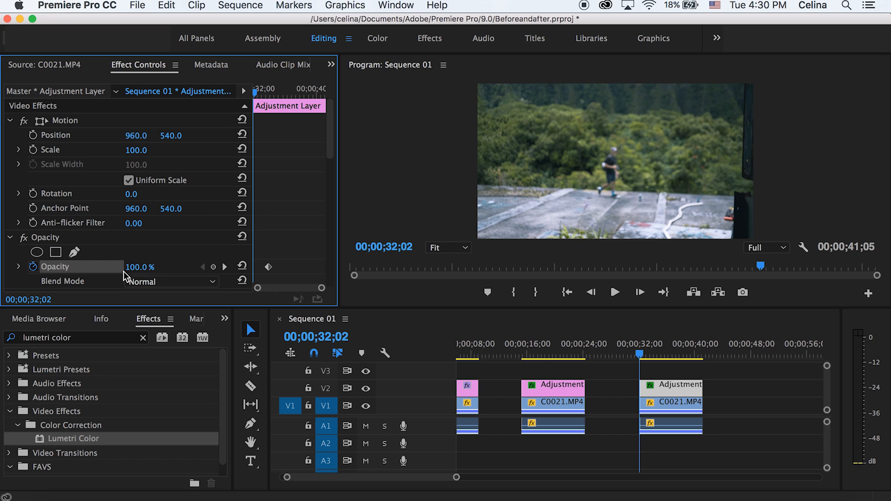
{"action": "left_click_drag", "start_coordinate": [126, 269], "coordinate": [83, 268]}
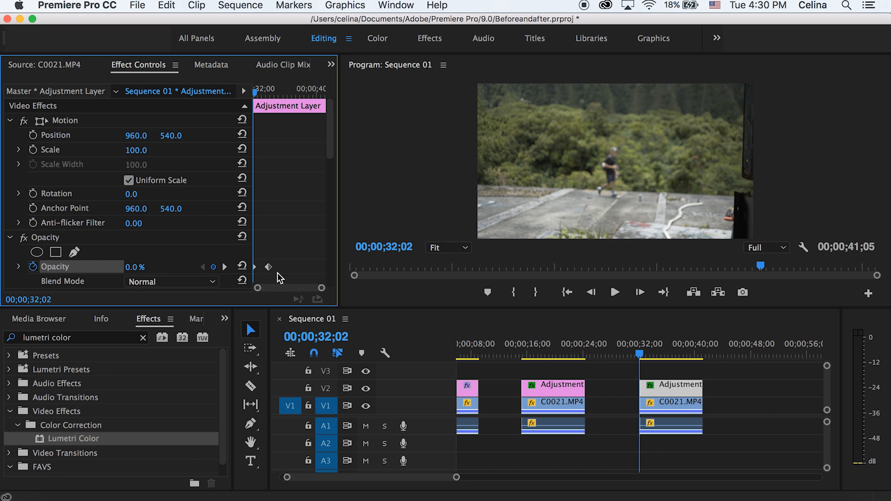
Lengthen the third adjustment layer's fade-in by moving its 100% Opacity keyframe further into the clip, and play it back.
{"action": "left_click_drag", "start_coordinate": [269, 267], "coordinate": [295, 268]}
{"action": "scroll", "coordinate": [720, 473], "scroll_direction": "left", "scroll_amount": 2}
{"action": "left_click", "coordinate": [675, 464]}
{"action": "key", "text": "space"}
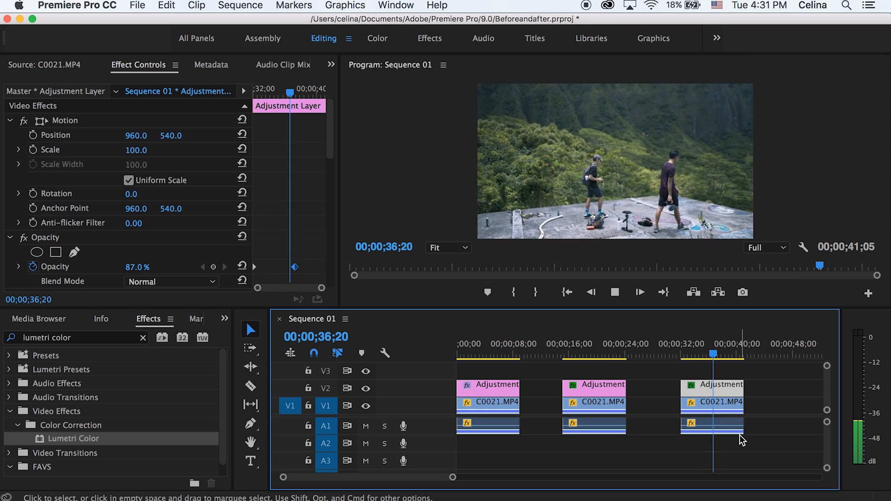
Remove all Opacity keyframes from the third adjustment layer.
{"action": "left_click", "coordinate": [679, 354]}
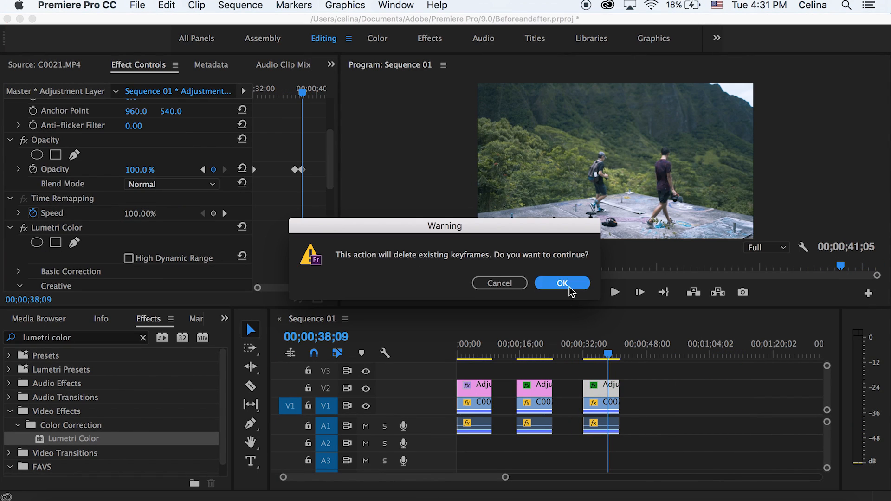
{"action": "left_click", "coordinate": [562, 283]}
Stack two copies of the third adjustment layer above the clip, one on V3 and one on V2.
{"action": "left_click_drag", "start_coordinate": [594, 354], "coordinate": [592, 355]}
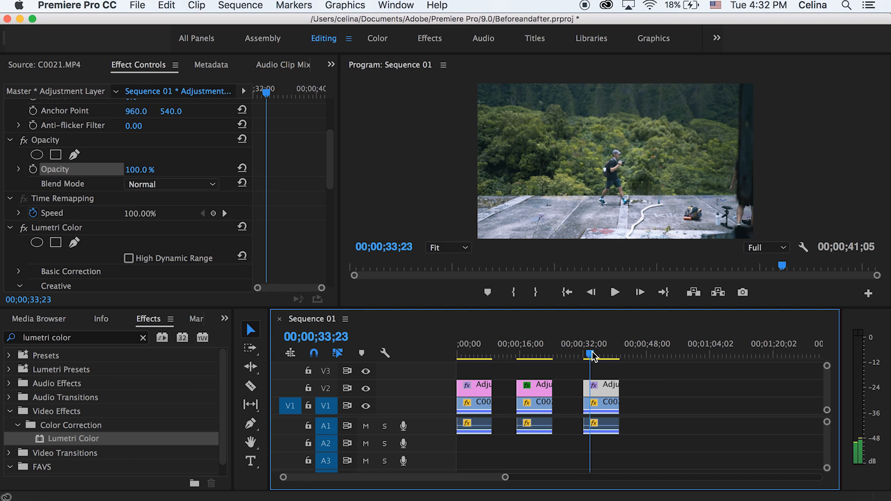
{"action": "left_click_drag", "start_coordinate": [592, 356], "coordinate": [596, 357]}
{"action": "left_click_drag", "start_coordinate": [597, 394], "coordinate": [597, 382]}
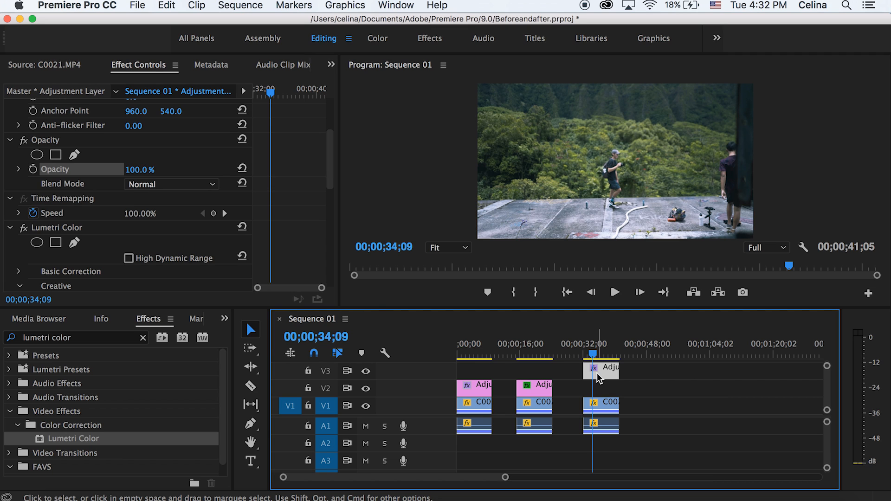
{"action": "left_click_drag", "start_coordinate": [597, 373], "coordinate": [599, 386]}
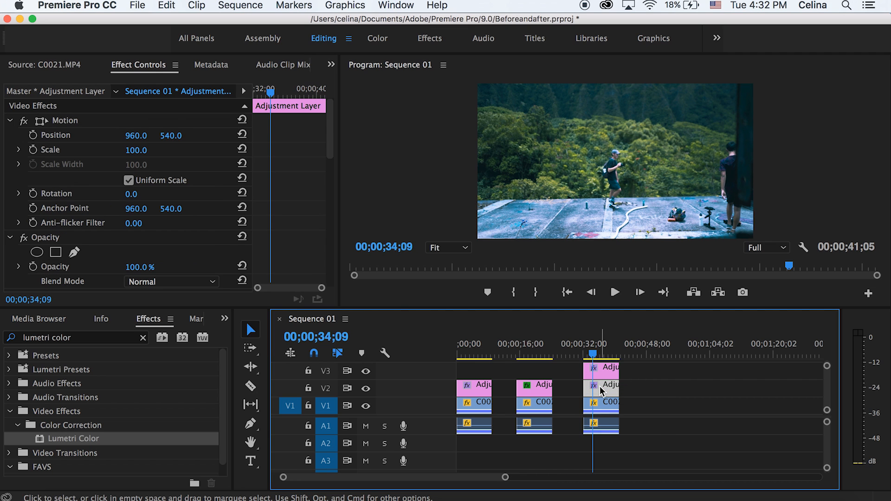
Change the Lumetri Color creative look of the V2 adjustment layer above the third clip to FVS_2.
{"action": "scroll", "coordinate": [591, 390], "scroll_direction": "up", "scroll_amount": 5}
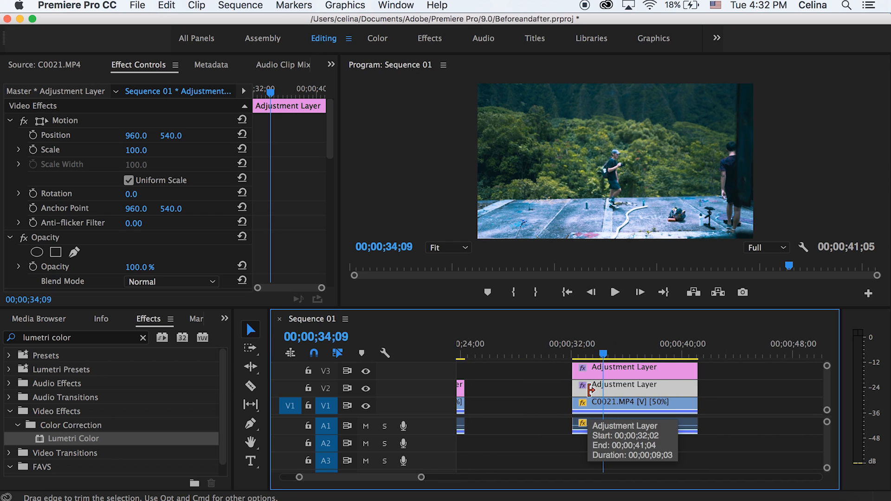
{"action": "scroll", "coordinate": [213, 241], "scroll_direction": "down", "scroll_amount": 10}
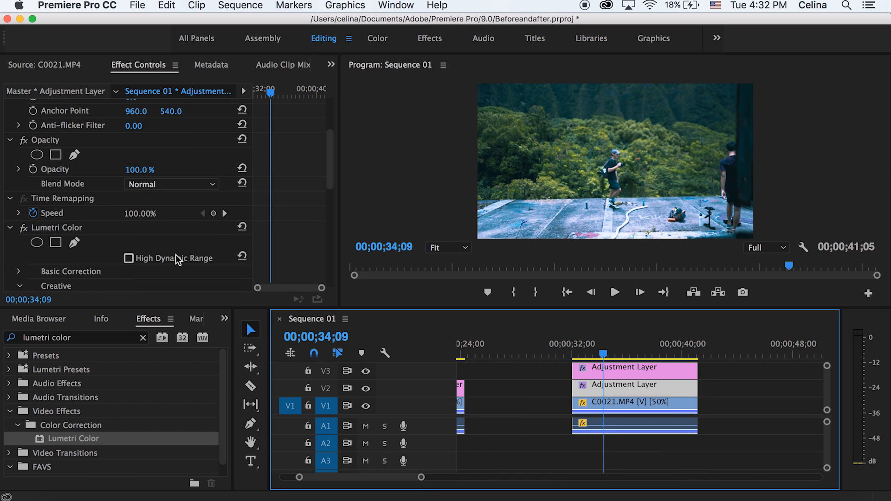
{"action": "left_click", "coordinate": [154, 209]}
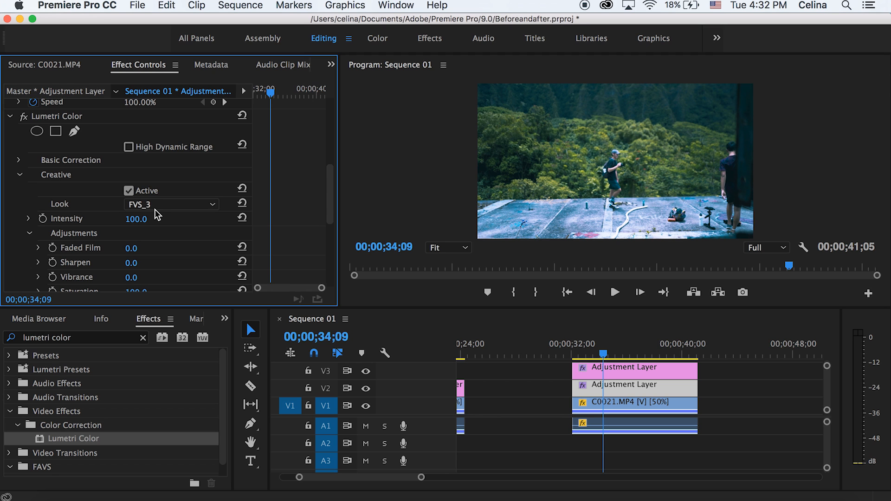
{"action": "left_click", "coordinate": [155, 207]}
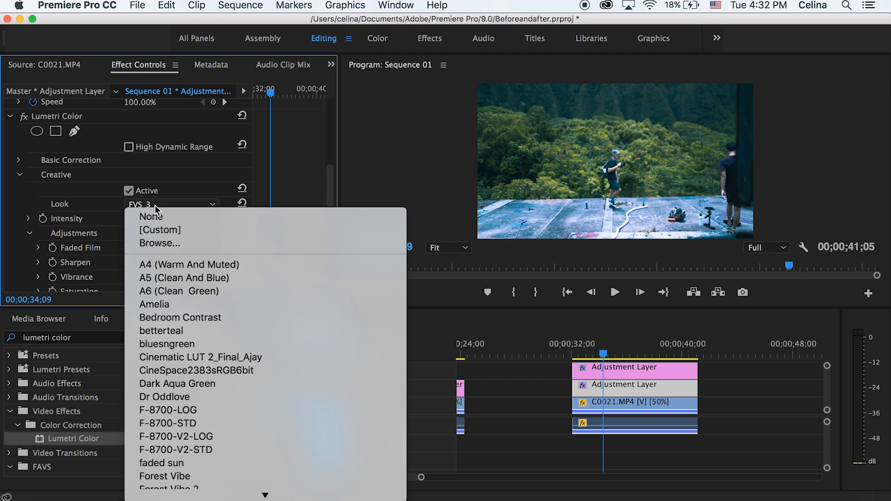
{"action": "scroll", "coordinate": [174, 324], "scroll_direction": "down", "scroll_amount": 10}
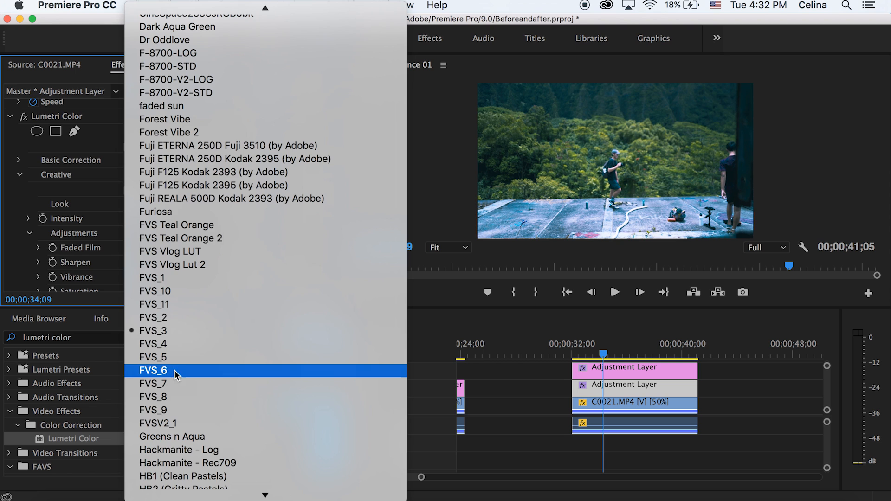
{"action": "left_click", "coordinate": [169, 317]}
Keyframe the V3 adjustment layer's Opacity from 100% at the third clip's start to 0% at 00;00;34;23.
{"action": "left_click", "coordinate": [573, 346]}
{"action": "left_click", "coordinate": [603, 385]}
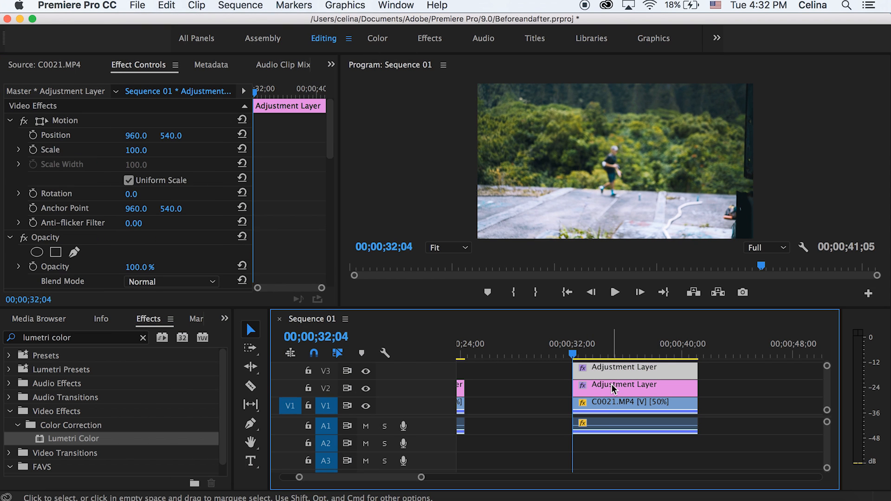
{"action": "scroll", "coordinate": [307, 207], "scroll_direction": "down", "scroll_amount": 4}
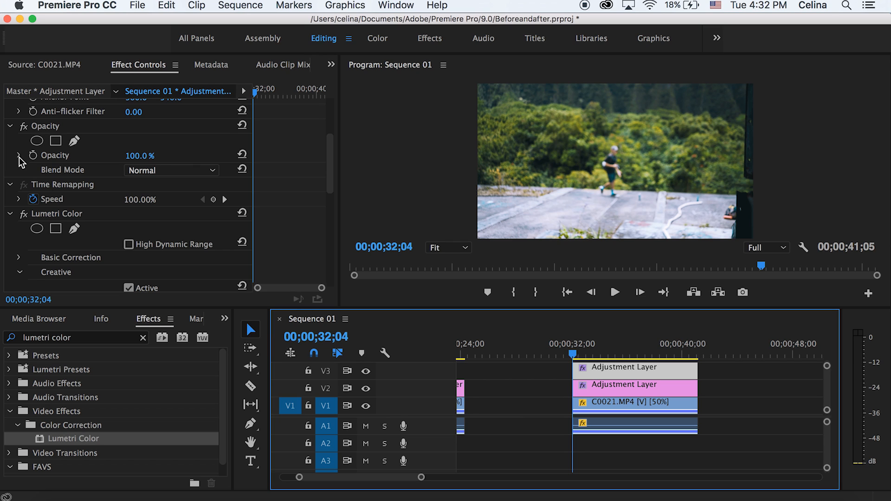
{"action": "left_click", "coordinate": [33, 156]}
{"action": "left_click_drag", "start_coordinate": [258, 91], "coordinate": [275, 91]}
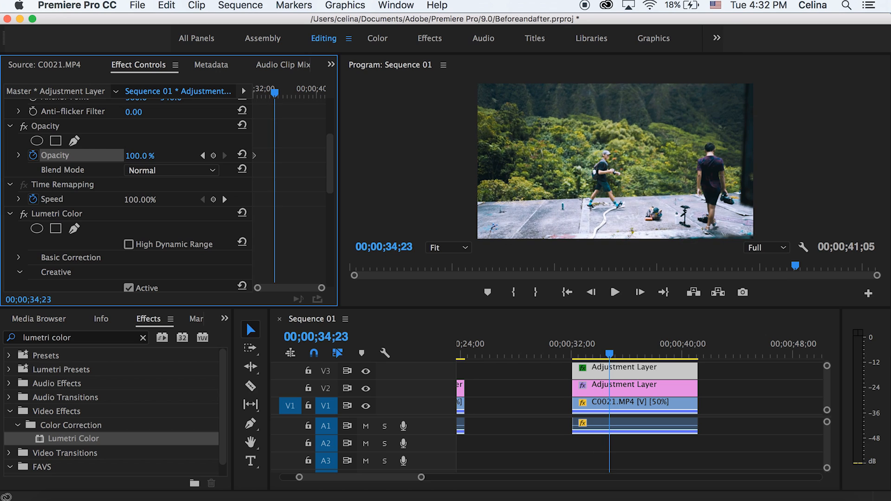
{"action": "left_click_drag", "start_coordinate": [139, 156], "coordinate": [93, 156]}
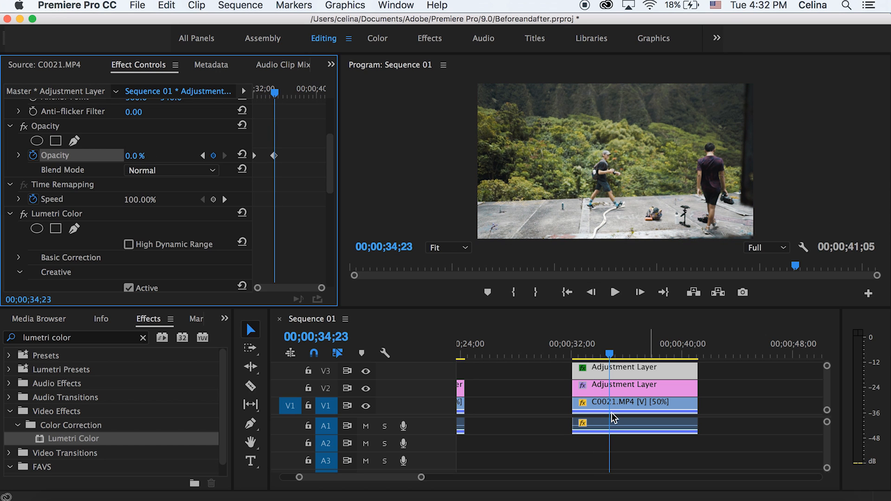
{"action": "left_click_drag", "start_coordinate": [272, 89], "coordinate": [274, 93]}
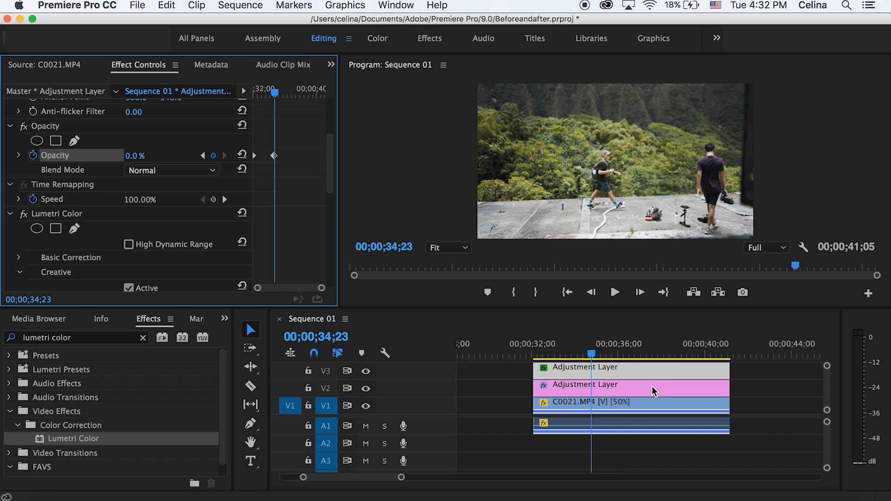
Keyframe the V2 adjustment layer's Opacity to fade in from the clip start to 100% at 00;00;34;23, and play the transition back.
{"action": "left_click", "coordinate": [650, 371]}
{"action": "scroll", "coordinate": [248, 223], "scroll_direction": "down", "scroll_amount": 3}
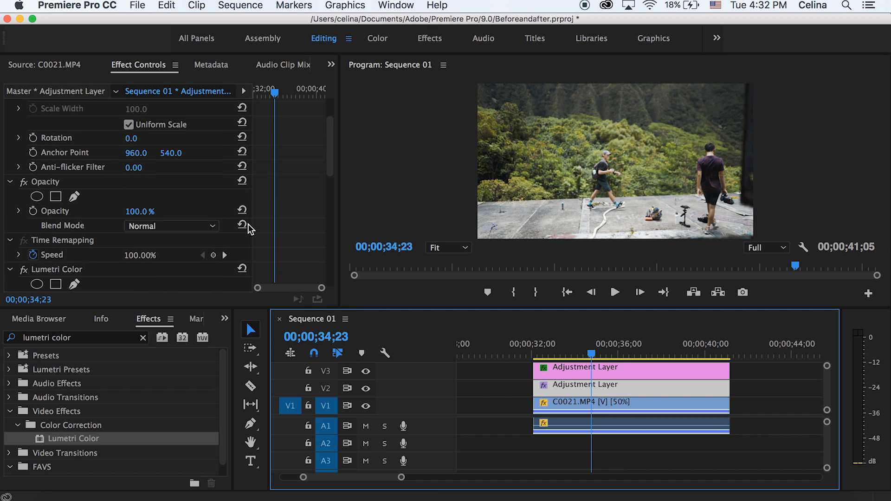
{"action": "scroll", "coordinate": [248, 224], "scroll_direction": "down", "scroll_amount": 1}
{"action": "left_click", "coordinate": [30, 198]}
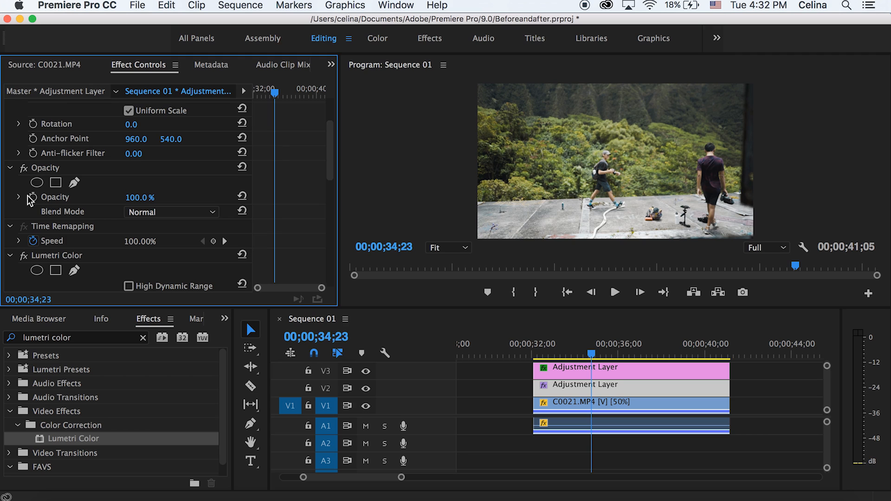
{"action": "left_click", "coordinate": [33, 197]}
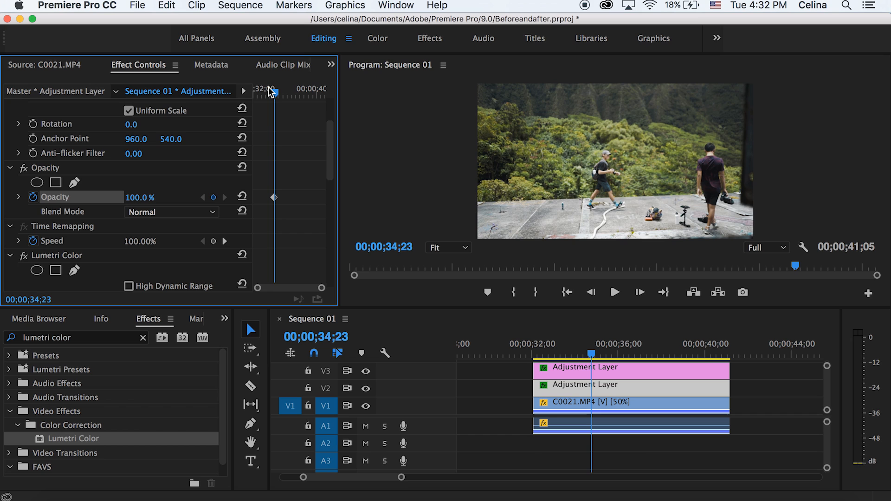
{"action": "left_click_drag", "start_coordinate": [268, 87], "coordinate": [229, 89]}
{"action": "key", "text": "space"}
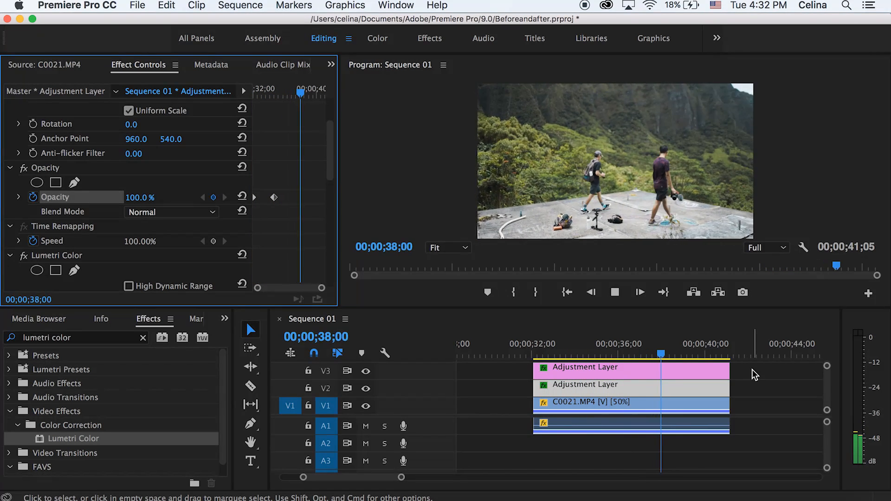
{"action": "key", "text": "space"}
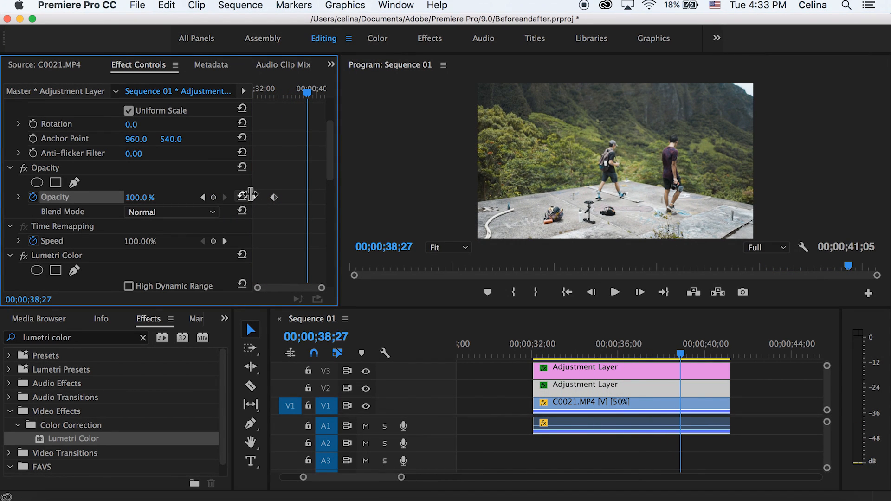
Change the V2 adjustment layer's Lumetri Color creative look to FVS Teal Orange.
{"action": "scroll", "coordinate": [207, 233], "scroll_direction": "down", "scroll_amount": 8}
{"action": "left_click", "coordinate": [167, 164]}
{"action": "scroll", "coordinate": [205, 335], "scroll_direction": "down", "scroll_amount": 10}
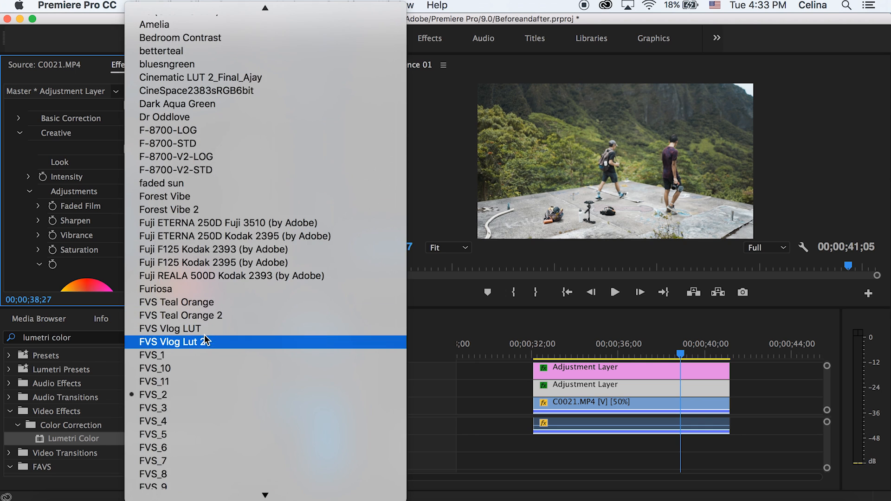
{"action": "scroll", "coordinate": [204, 380], "scroll_direction": "up", "scroll_amount": 3}
{"action": "left_click", "coordinate": [169, 302]}
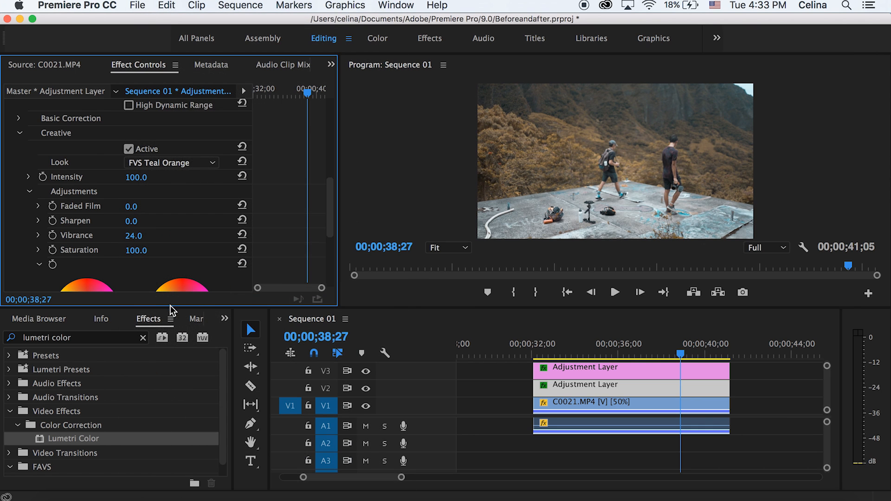
{"action": "left_click", "coordinate": [178, 163]}
{"action": "scroll", "coordinate": [202, 393], "scroll_direction": "down", "scroll_amount": 5}
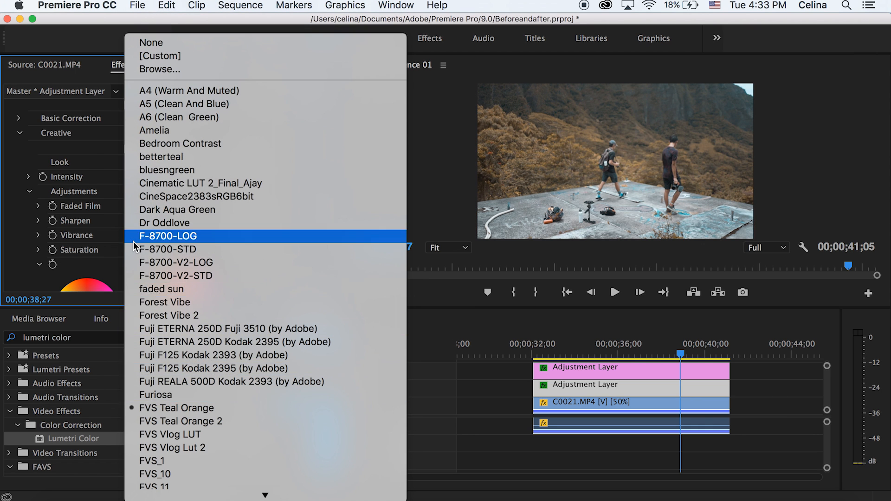
{"action": "left_click", "coordinate": [13, 118]}
Set the V2 adjustment layer's Basic Correction Contrast to 59 and play the third clip from its start.
{"action": "left_click", "coordinate": [14, 118]}
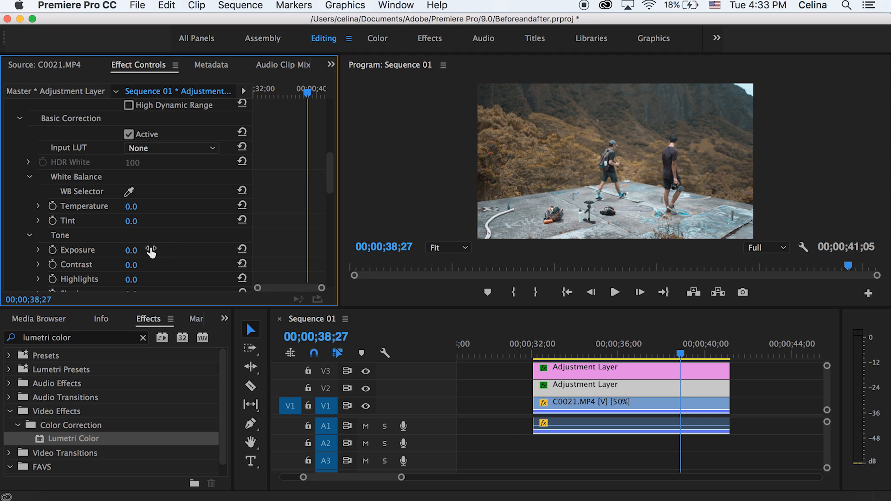
{"action": "left_click_drag", "start_coordinate": [132, 265], "coordinate": [142, 265]}
{"action": "left_click", "coordinate": [143, 265]}
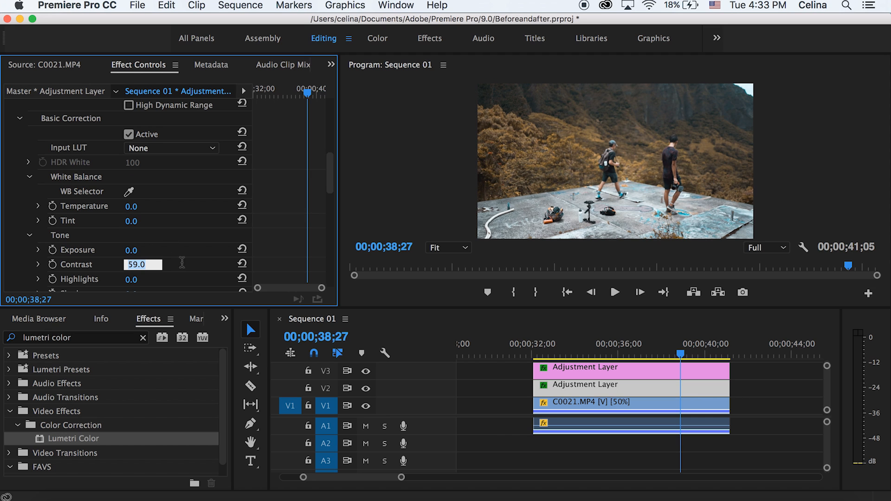
{"action": "left_click_drag", "start_coordinate": [492, 356], "coordinate": [500, 358]}
{"action": "left_click", "coordinate": [529, 344]}
{"action": "key", "text": "space"}
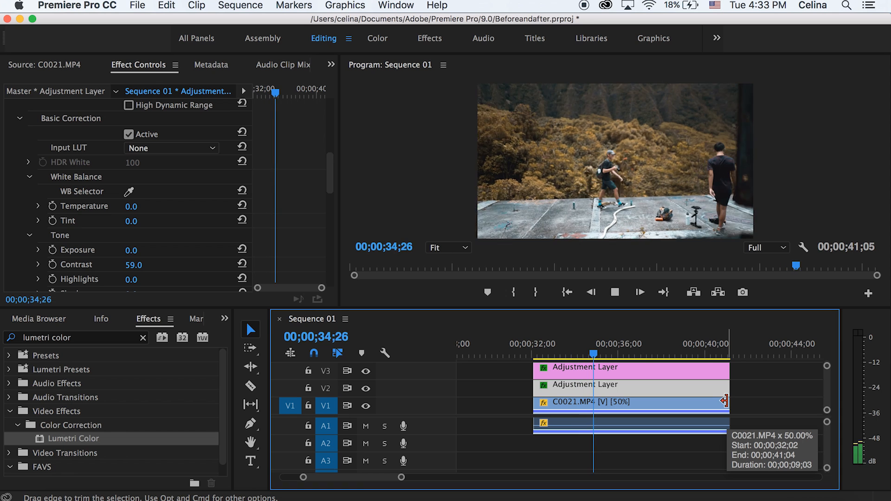
Save the project.
{"action": "key", "text": "super+s"}
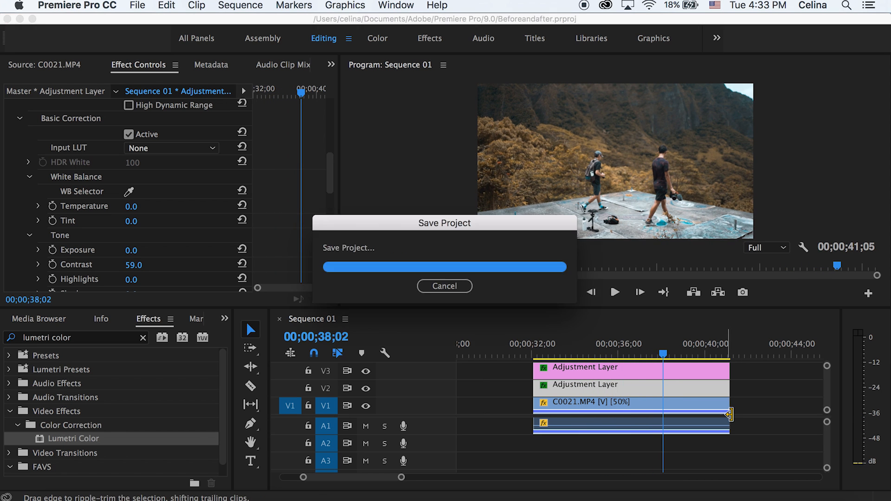
{"action": "key", "text": "minus"}
{"action": "key", "text": "minus"}
{"action": "key", "text": "minus"}
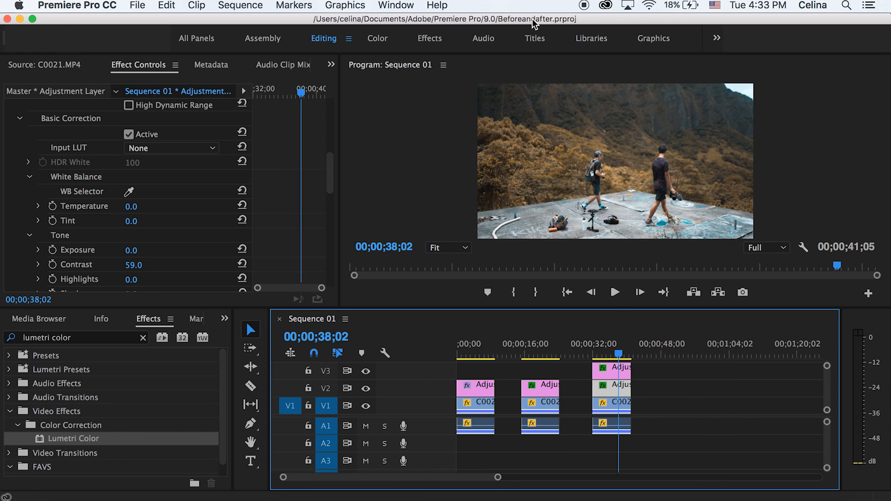